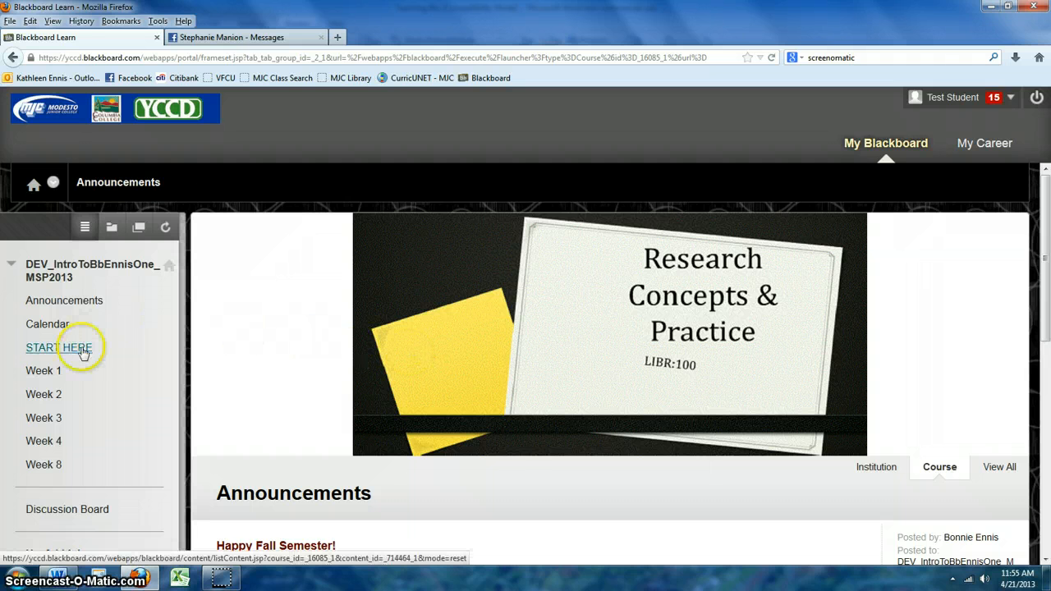
Go to the course Discussion Board and open the empty Student Introductions forum.
{"action": "left_click", "coordinate": [71, 510]}
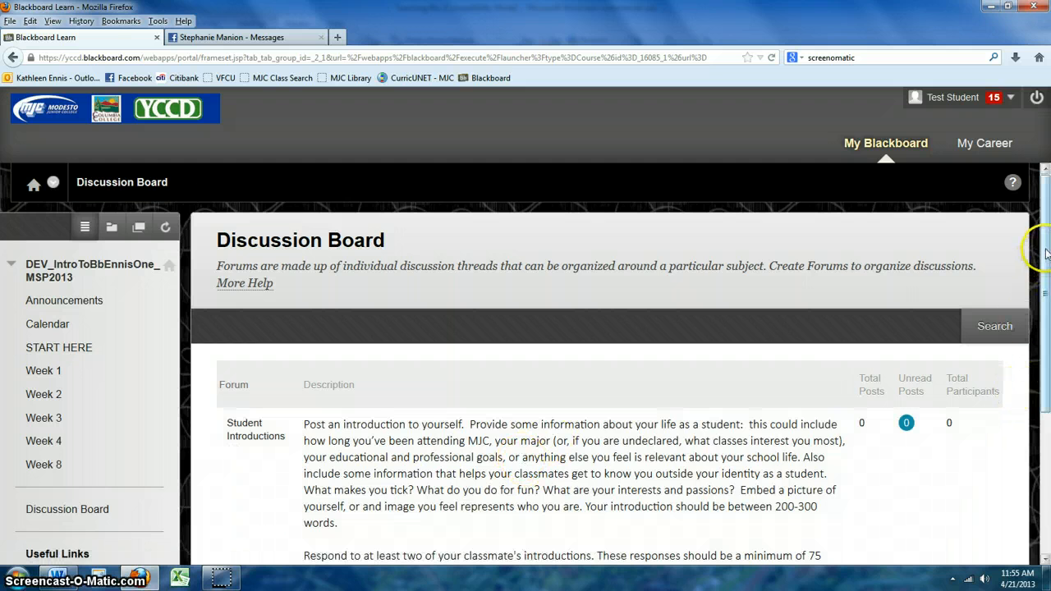
{"action": "left_click_drag", "start_coordinate": [1044, 253], "coordinate": [1046, 290]}
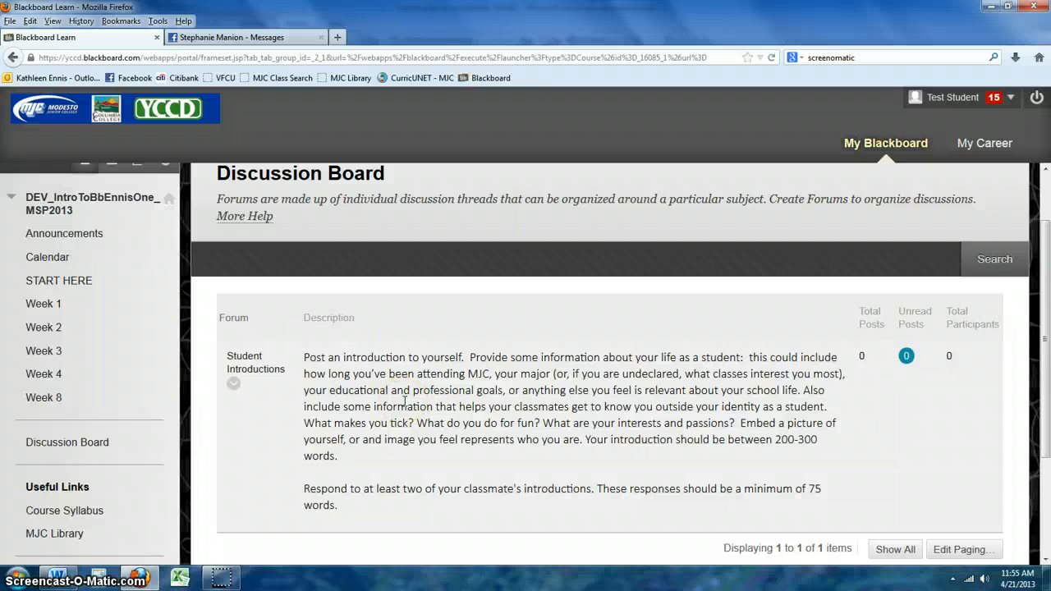
{"action": "left_click", "coordinate": [243, 371]}
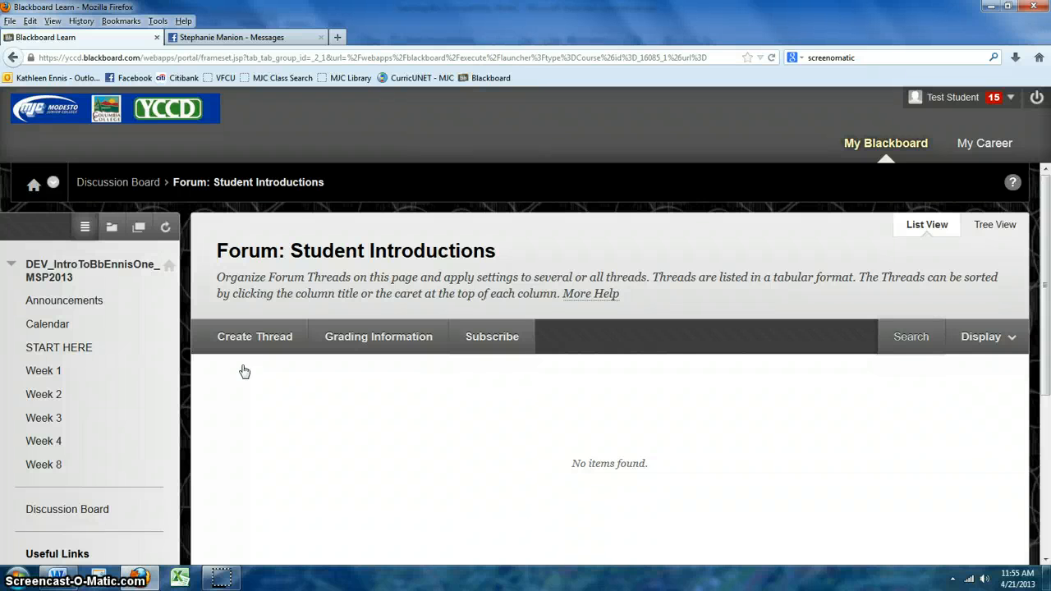
{"action": "left_click", "coordinate": [243, 337]}
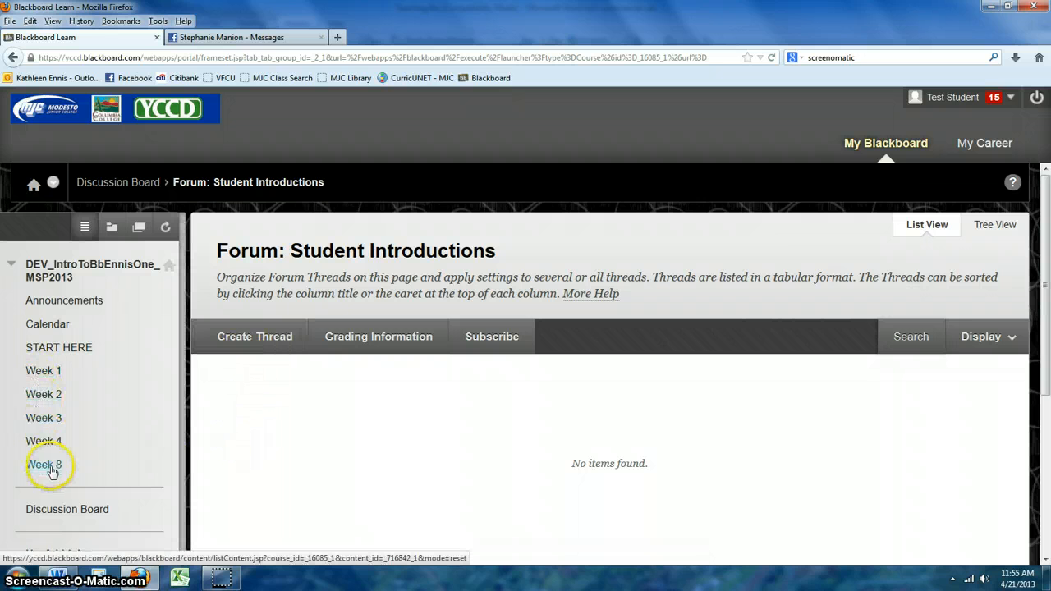
{"action": "left_click", "coordinate": [44, 371]}
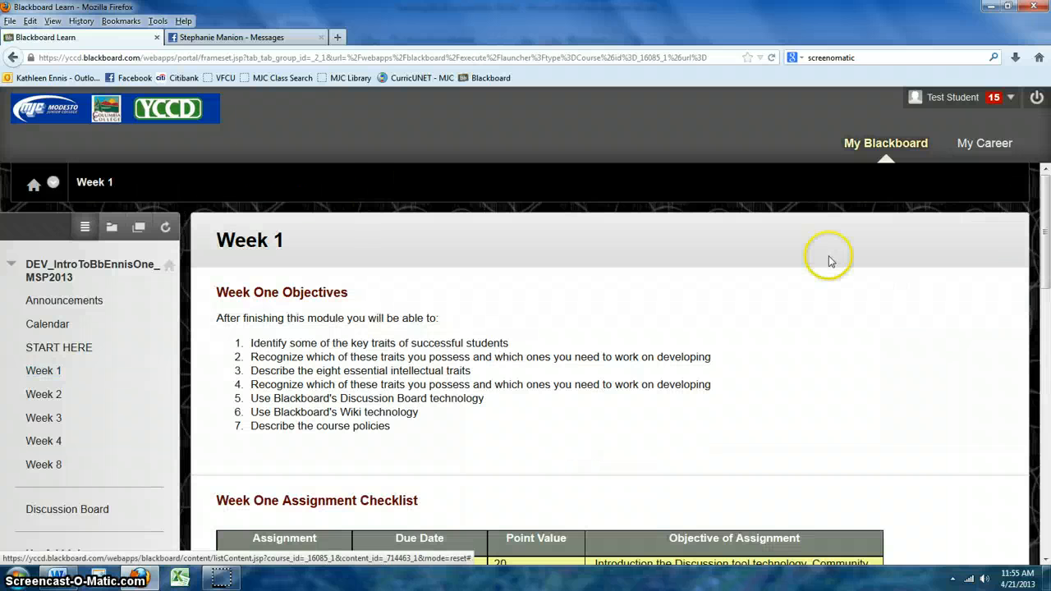
{"action": "left_click_drag", "start_coordinate": [1044, 192], "coordinate": [1046, 452]}
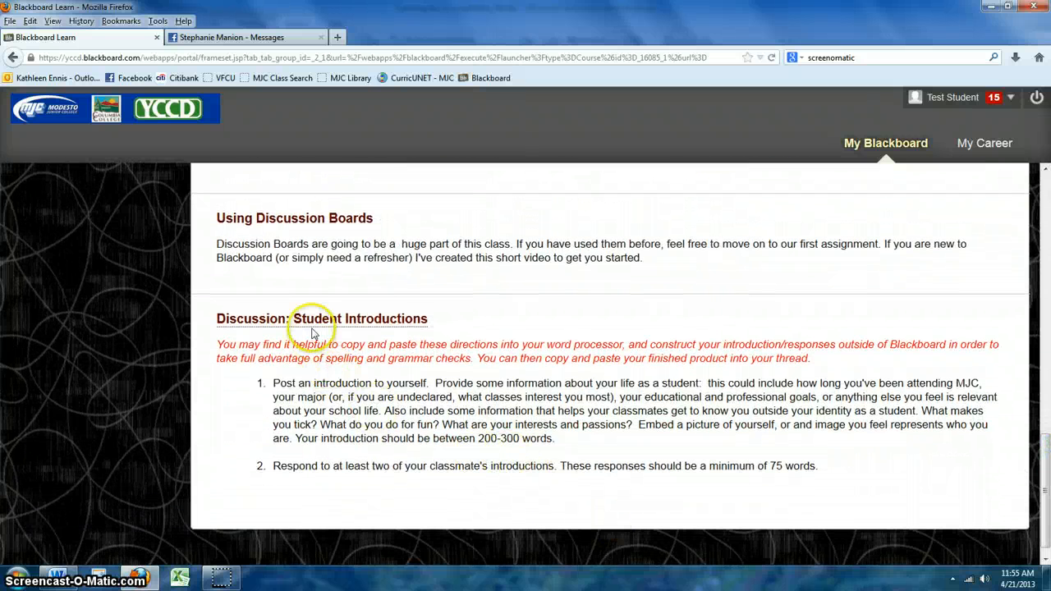
{"action": "left_click", "coordinate": [333, 322]}
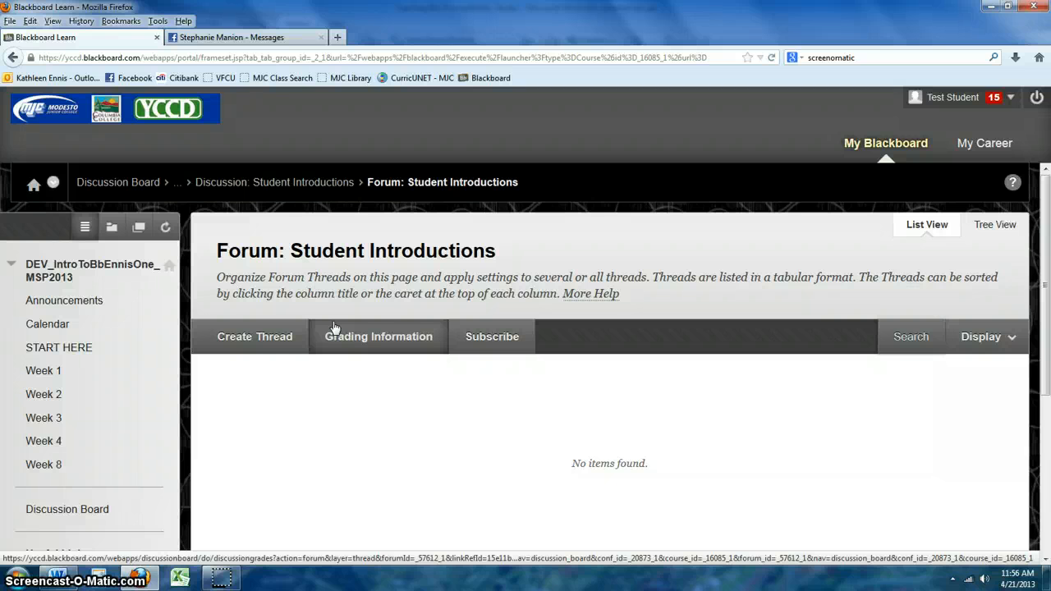
Create a new thread and enter an introduction subject naming the student.
{"action": "left_click", "coordinate": [266, 338]}
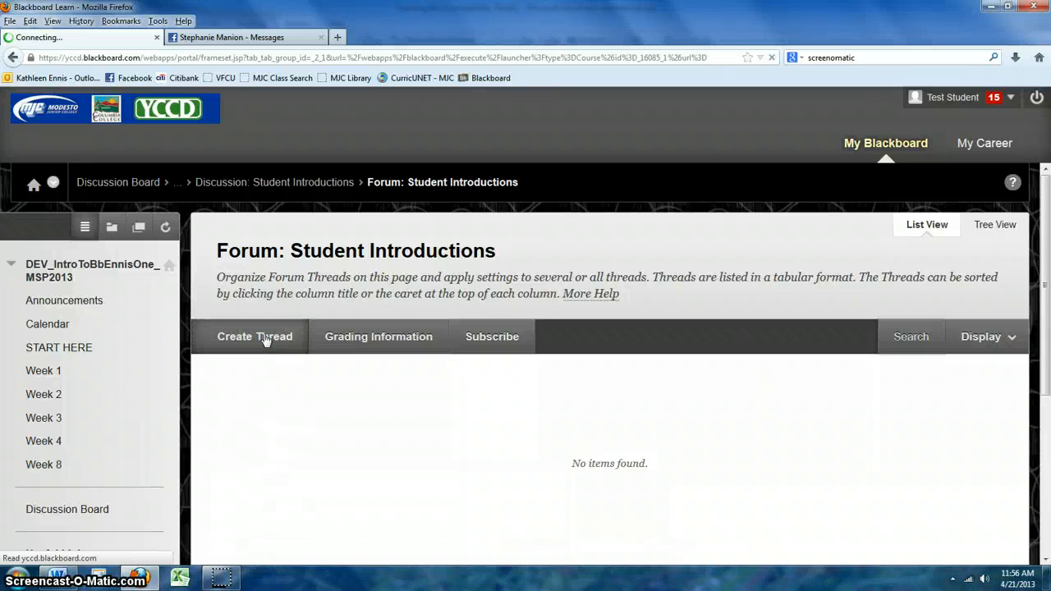
{"action": "left_click", "coordinate": [438, 434]}
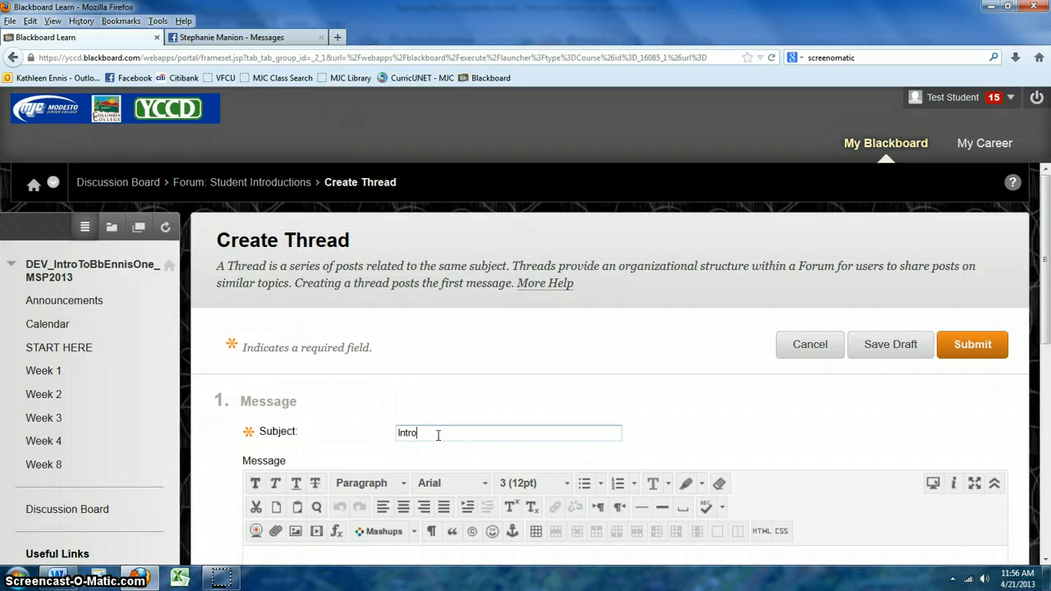
{"action": "type", "text": "Introducing Kathele"}
{"action": "type", "text": "een"}
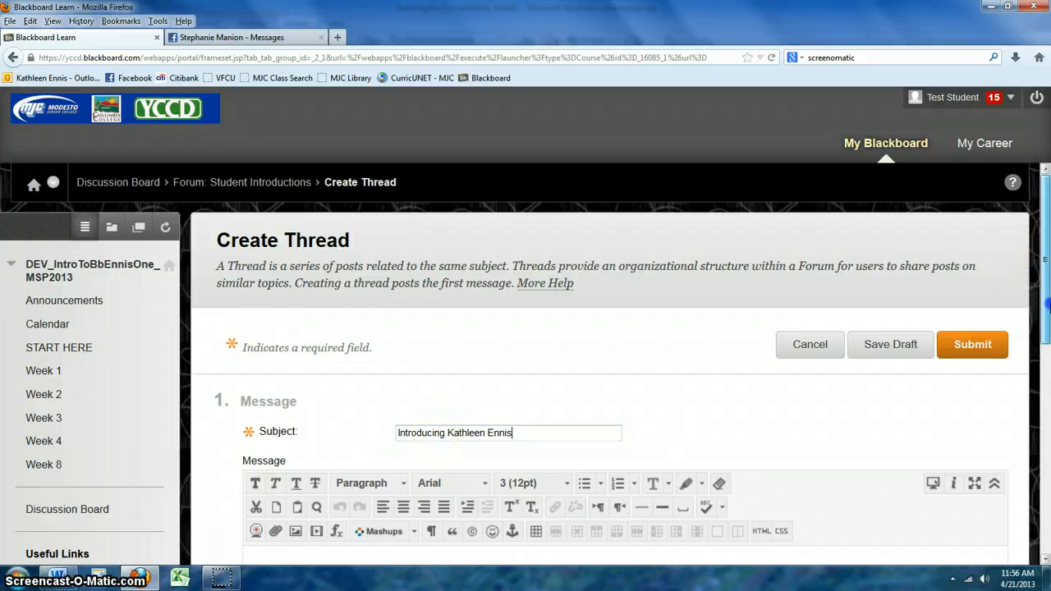
{"action": "left_click_drag", "start_coordinate": [1046, 259], "coordinate": [1047, 342]}
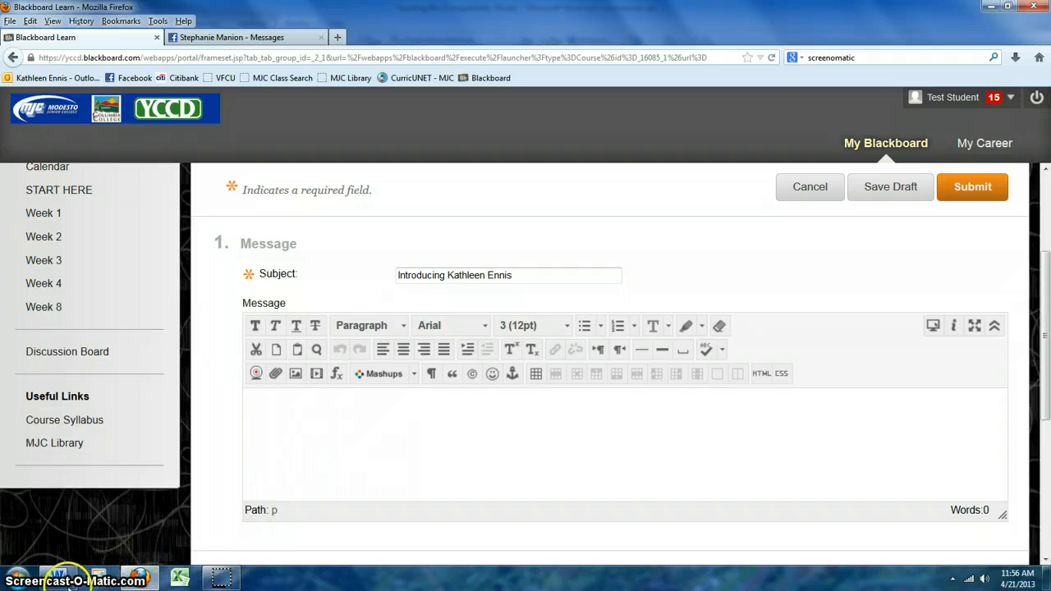
In Word, confirm that the teaching bio text is 302 words long.
{"action": "left_click", "coordinate": [59, 578]}
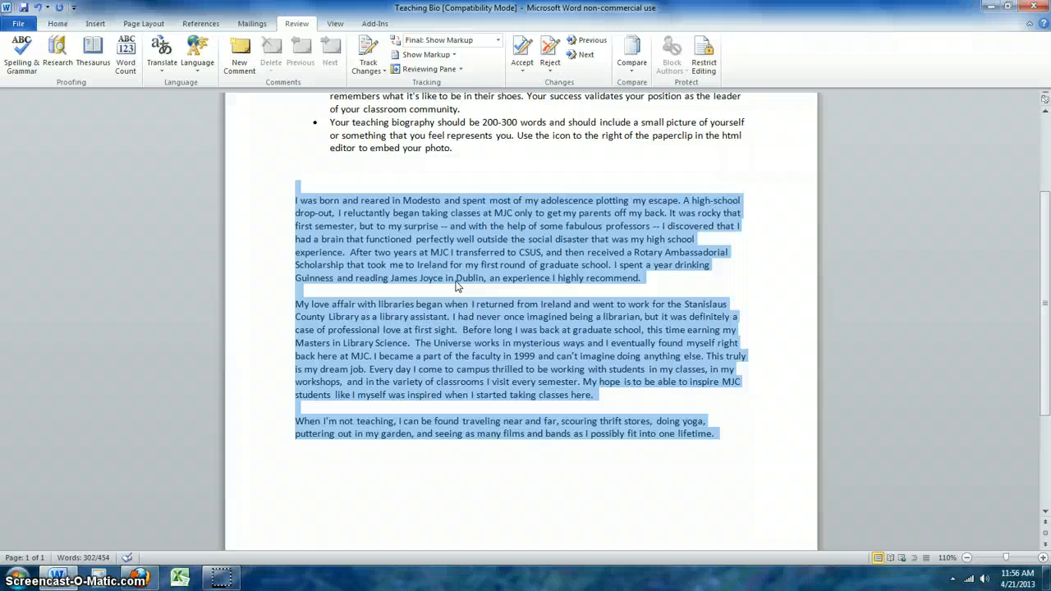
{"action": "left_click", "coordinate": [299, 25]}
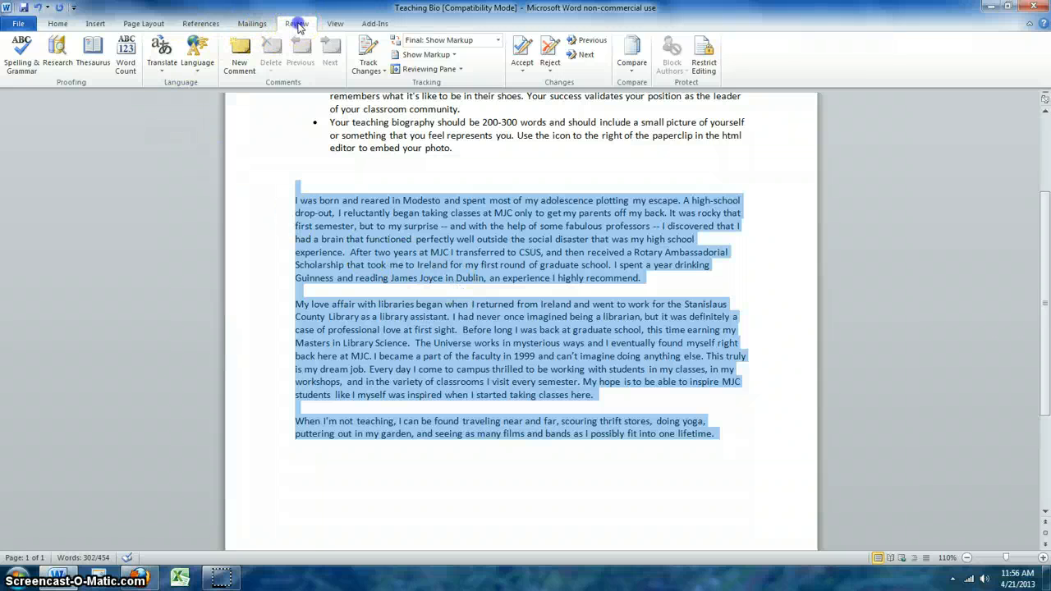
{"action": "left_click", "coordinate": [124, 69]}
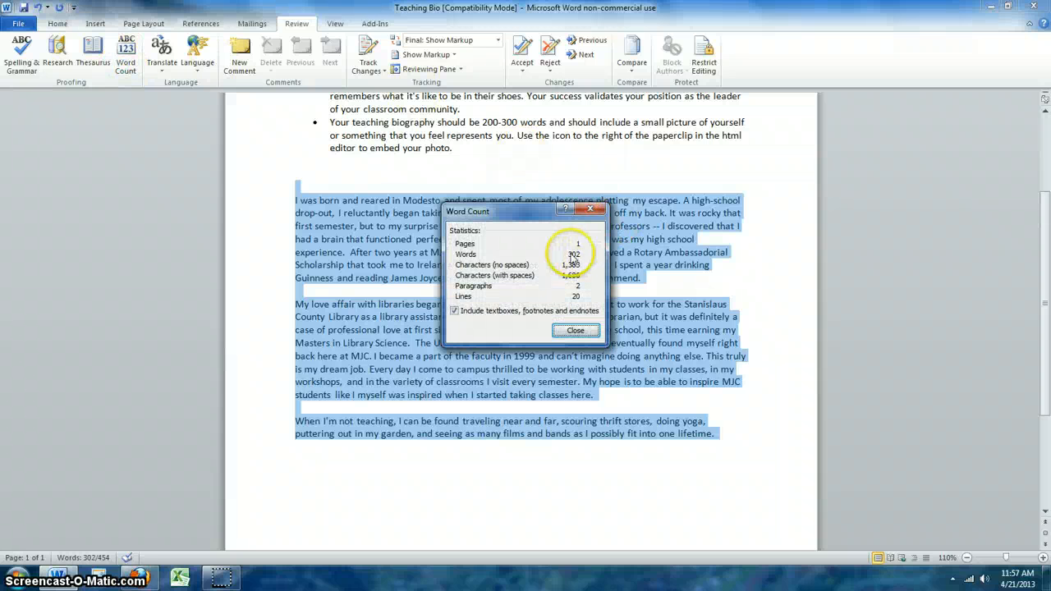
{"action": "left_click", "coordinate": [574, 330]}
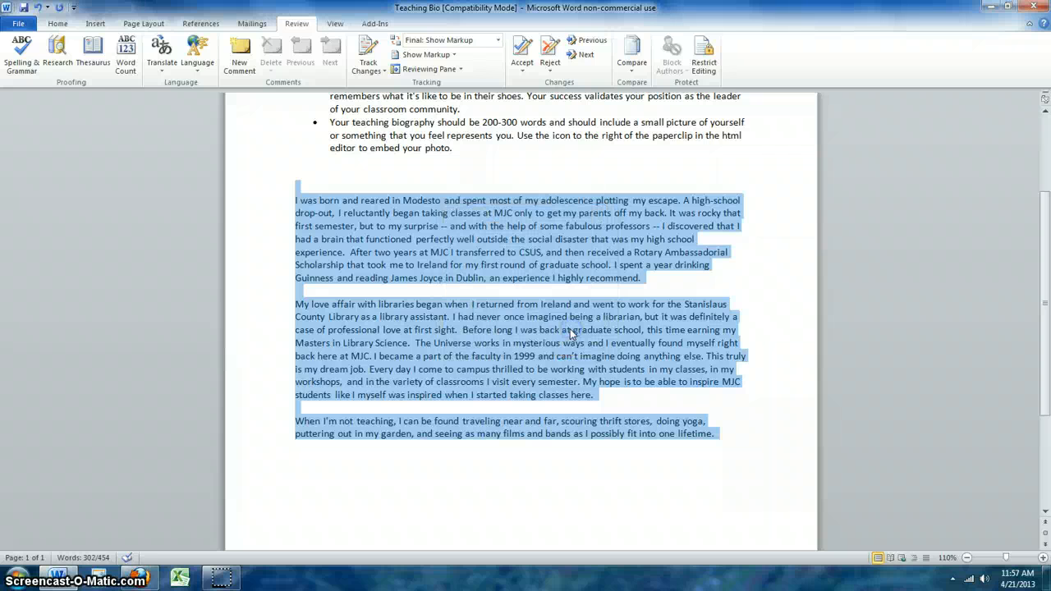
Copy the bio text and return to the Blackboard thread form.
{"action": "right_click", "coordinate": [513, 256]}
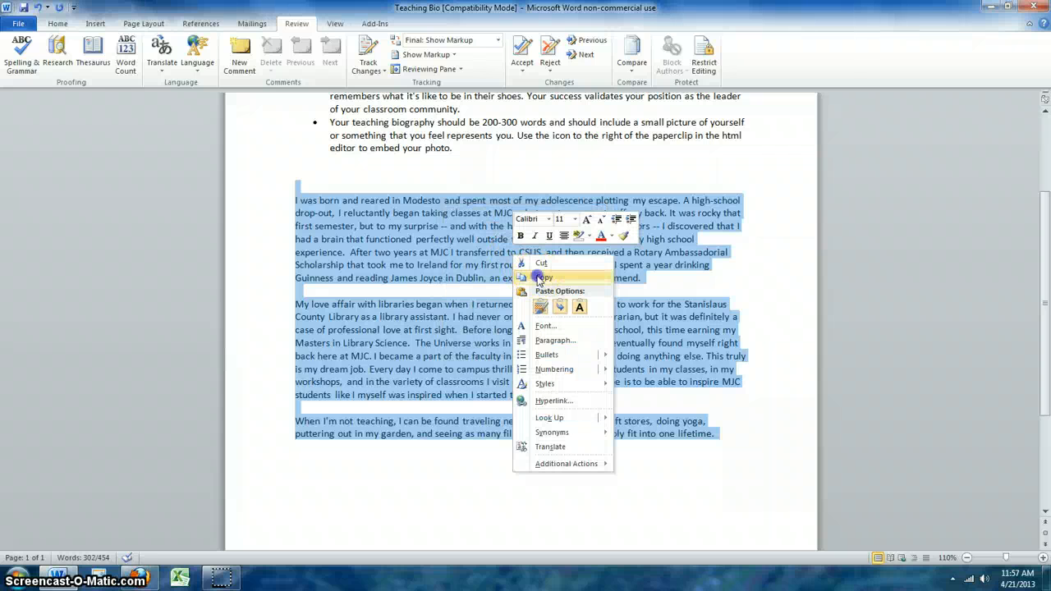
{"action": "left_click", "coordinate": [542, 278]}
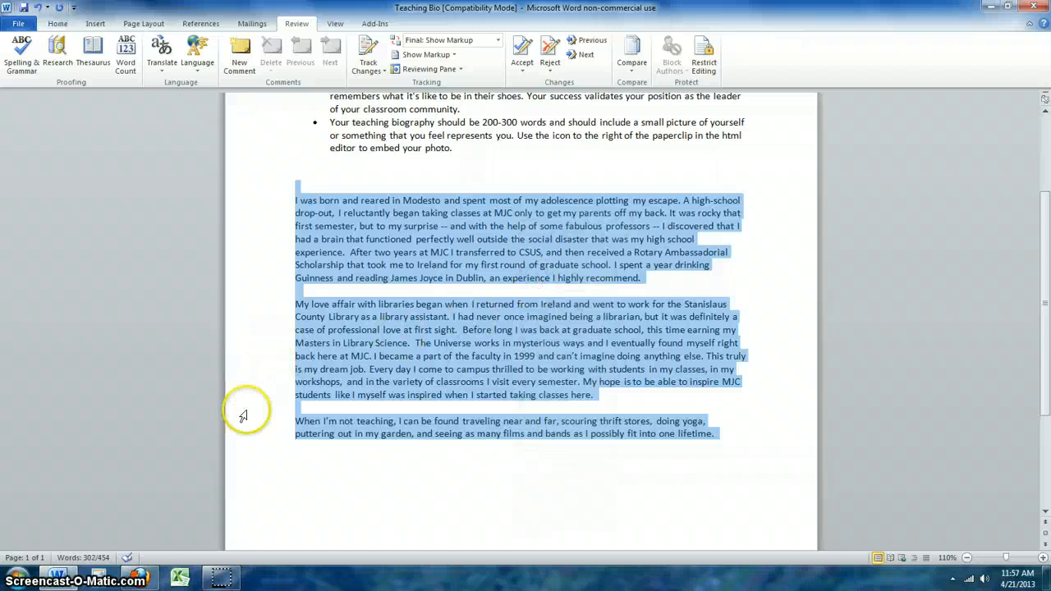
{"action": "left_click", "coordinate": [138, 578]}
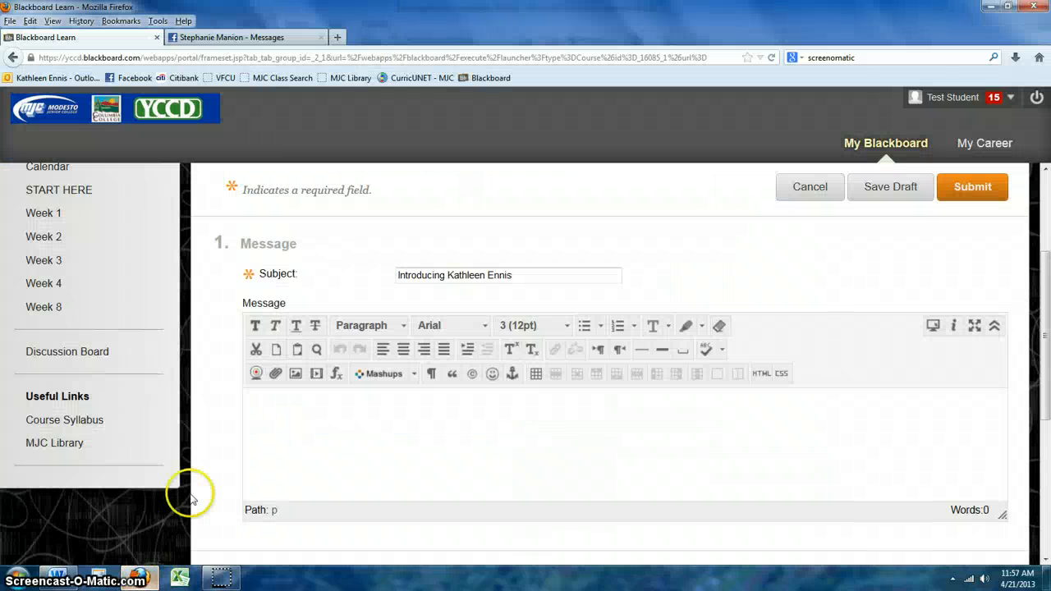
Paste the copied bio into the message body and bring up the Insert/Edit Image dialog.
{"action": "left_click", "coordinate": [305, 447]}
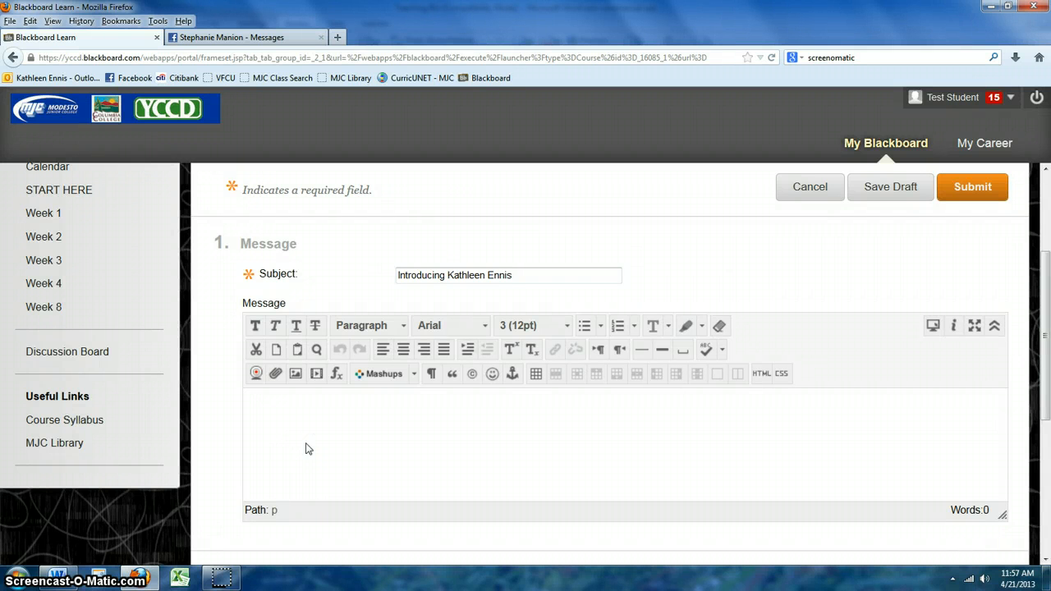
{"action": "key", "text": "ctrl+v"}
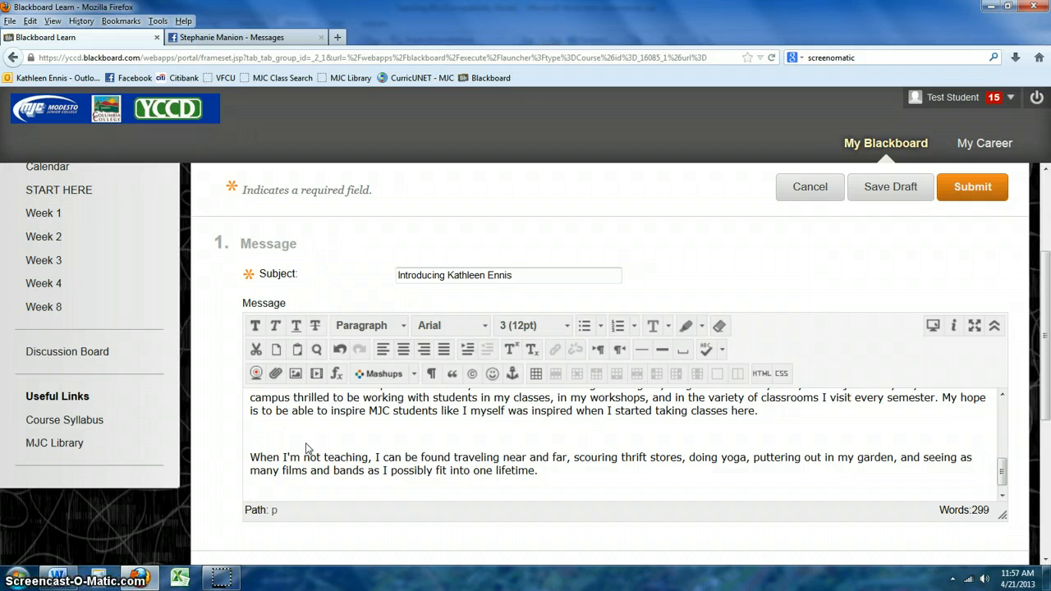
{"action": "left_click", "coordinate": [296, 374]}
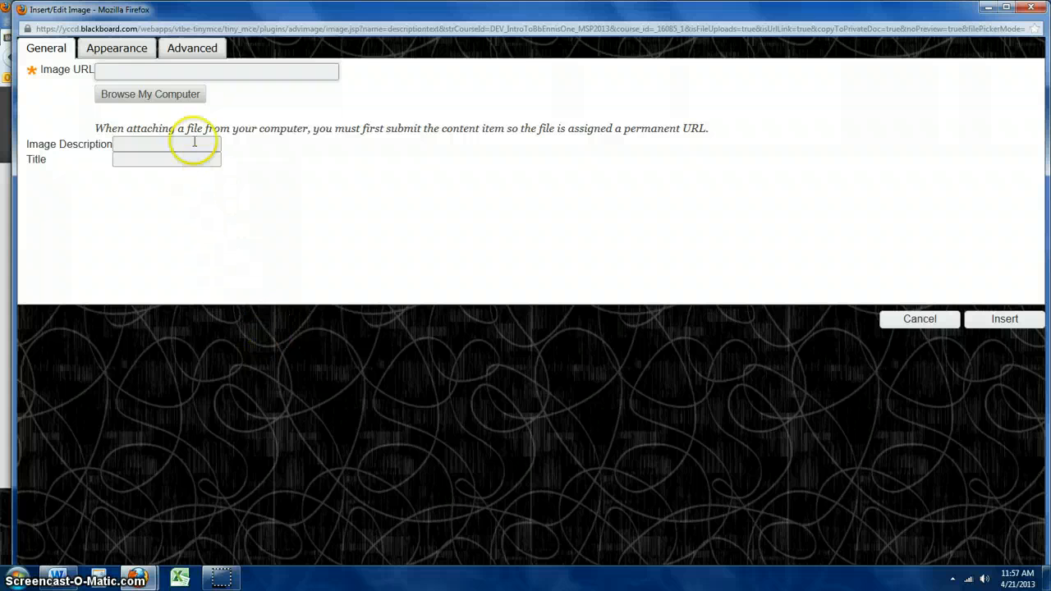
Upload a photo from the computer's Pictures library into the image form.
{"action": "left_click", "coordinate": [159, 95]}
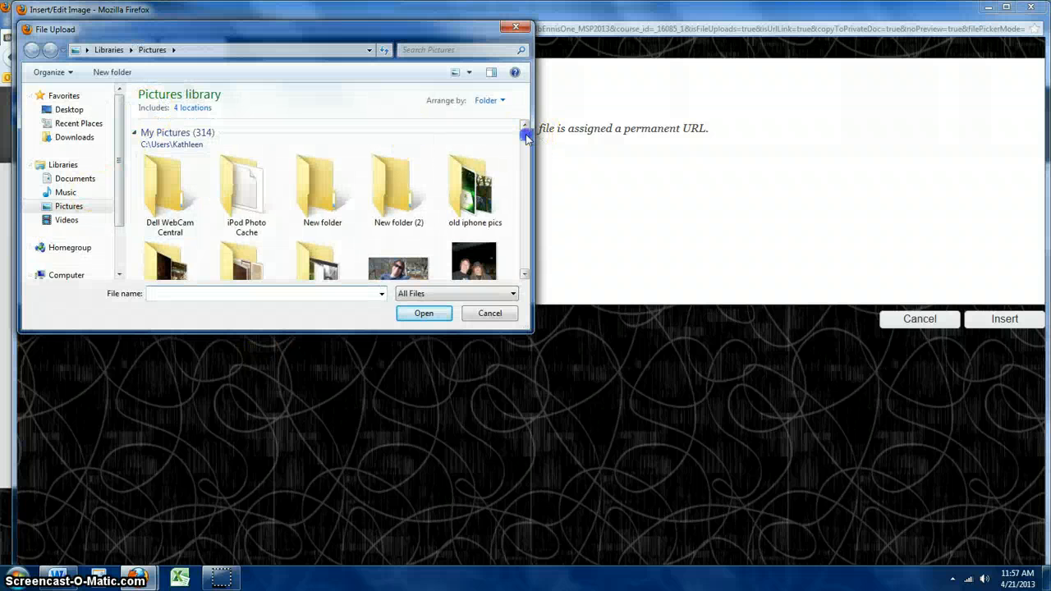
{"action": "mouse_move", "coordinate": [530, 138]}
{"action": "left_mouse_down"}
{"action": "mouse_move", "coordinate": [528, 162]}
{"action": "mouse_move", "coordinate": [529, 142]}
{"action": "left_mouse_up"}
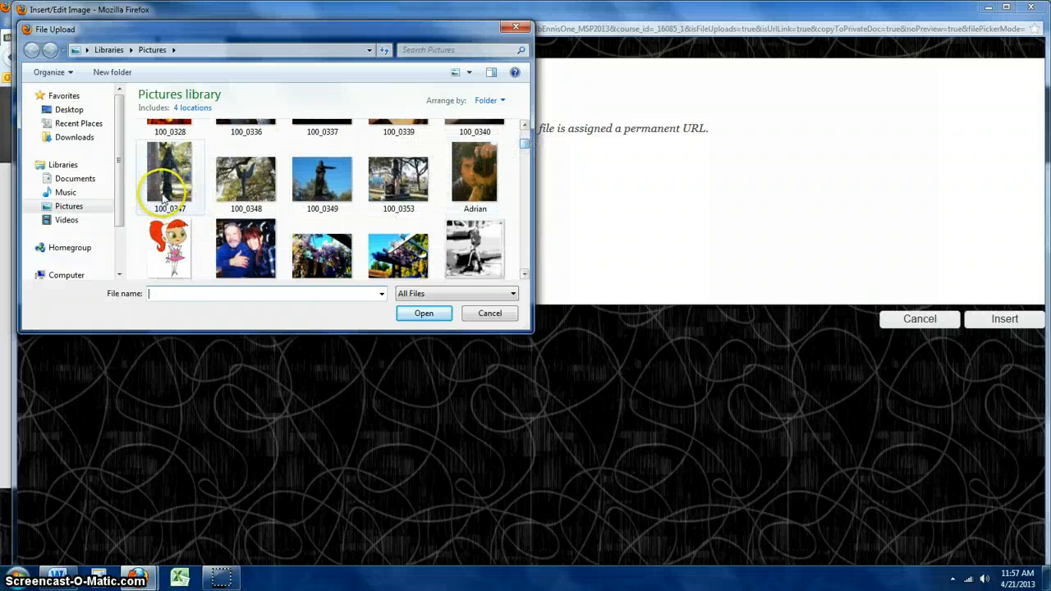
{"action": "left_click", "coordinate": [246, 251]}
{"action": "double_click", "coordinate": [246, 259]}
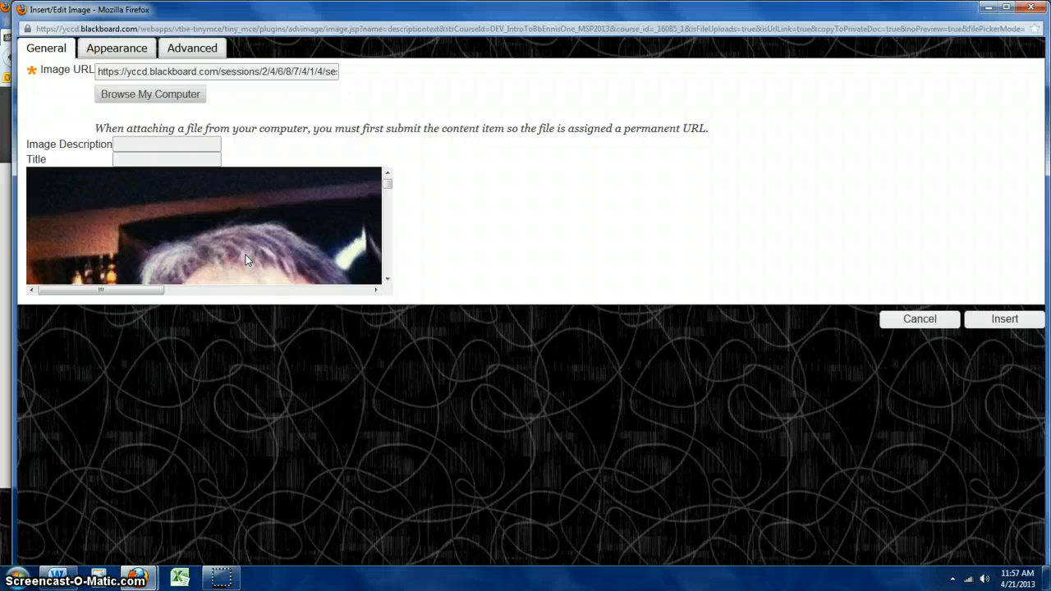
{"action": "left_click", "coordinate": [1006, 321]}
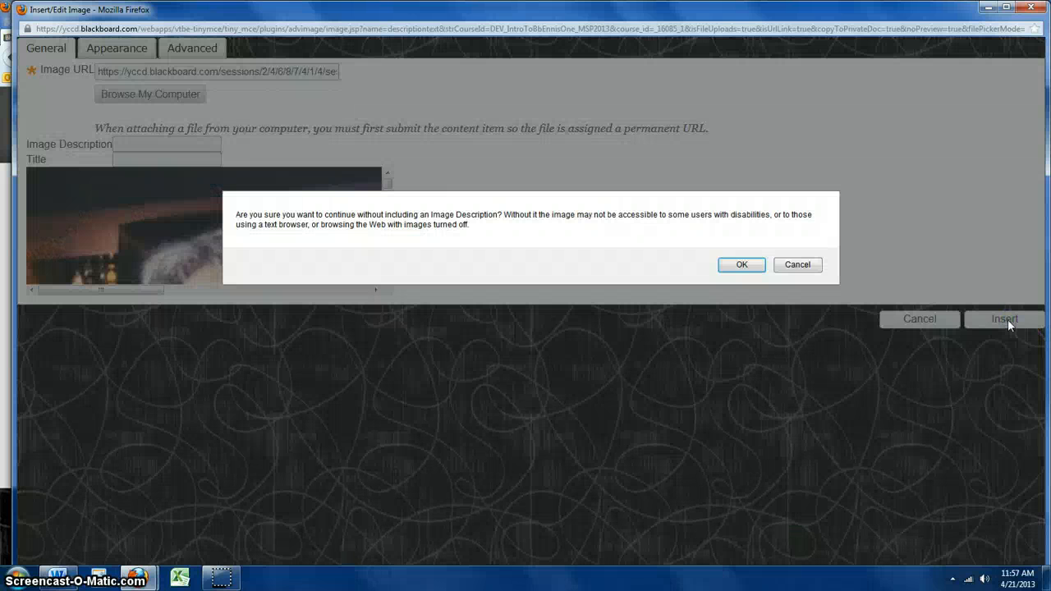
{"action": "left_click", "coordinate": [741, 267]}
{"action": "left_click", "coordinate": [805, 265]}
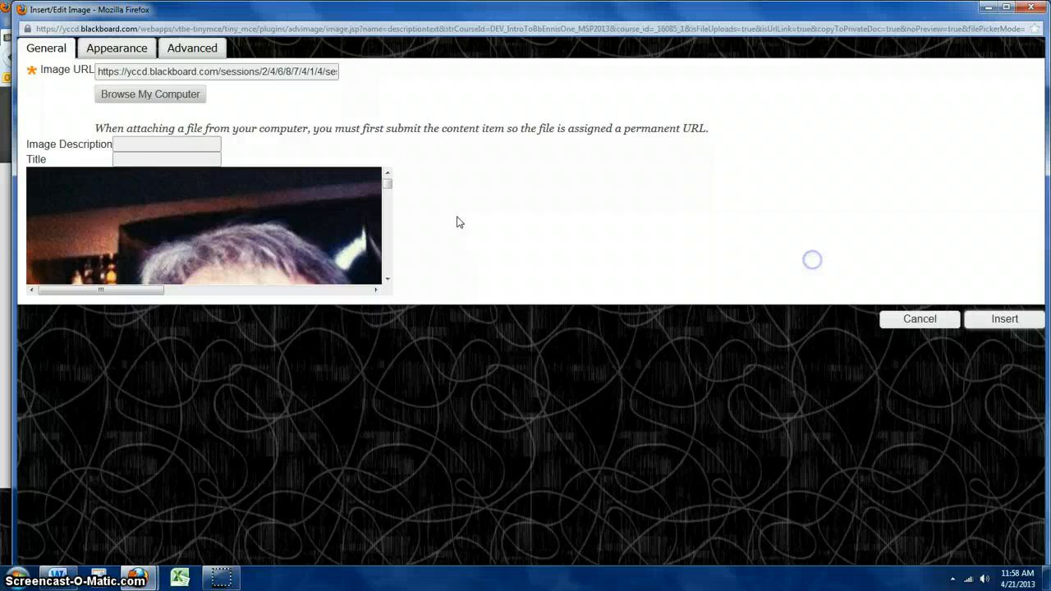
Fill in an image description and insert the photo into the message.
{"action": "left_click", "coordinate": [220, 142]}
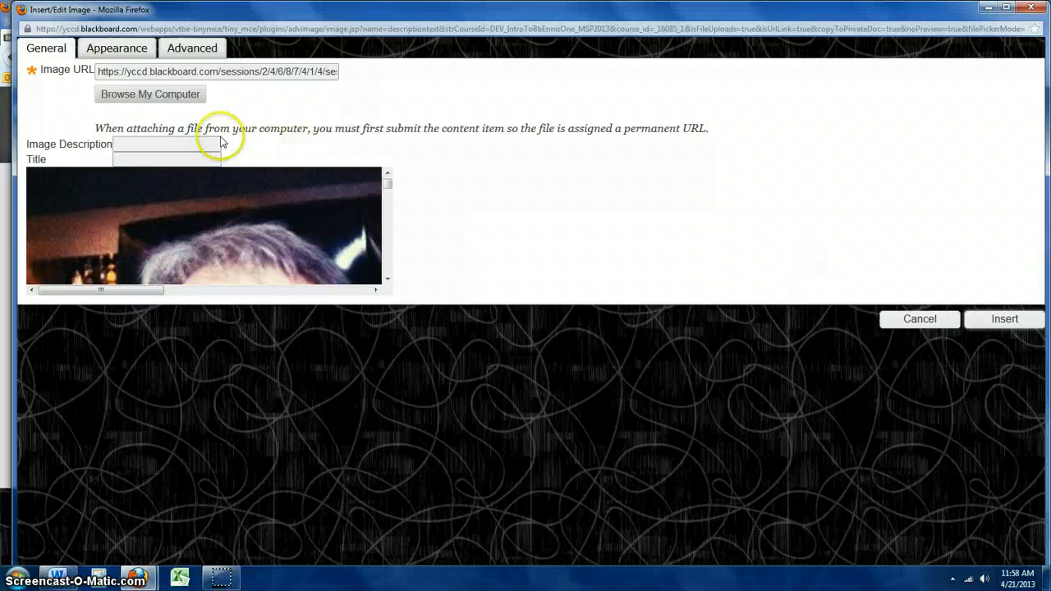
{"action": "left_click", "coordinate": [197, 144]}
{"action": "type", "text": "Russe"}
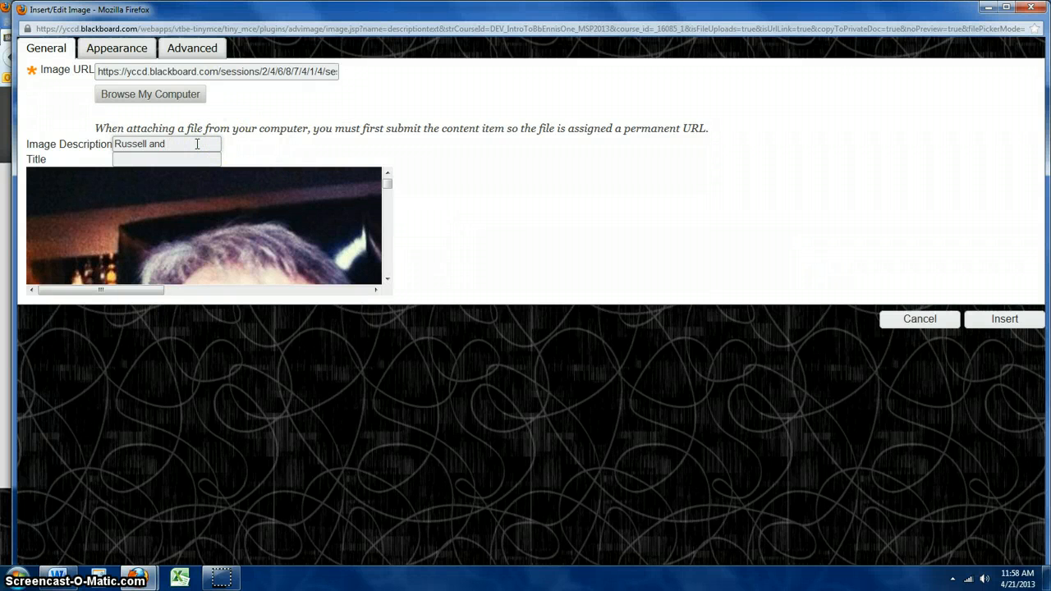
{"action": "type", "text": "ll and Me in Austin"}
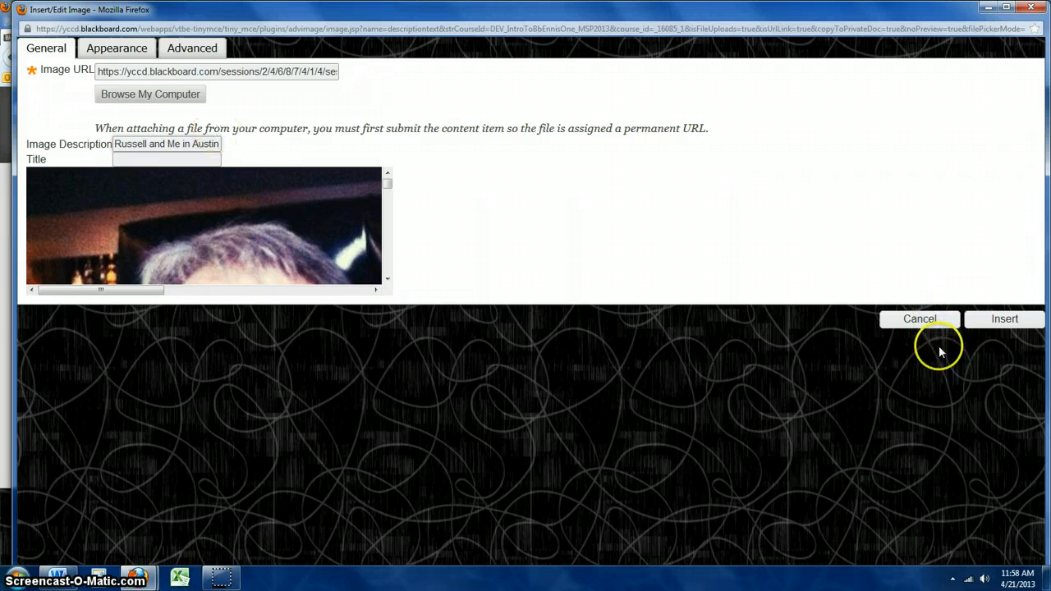
{"action": "left_click", "coordinate": [998, 319]}
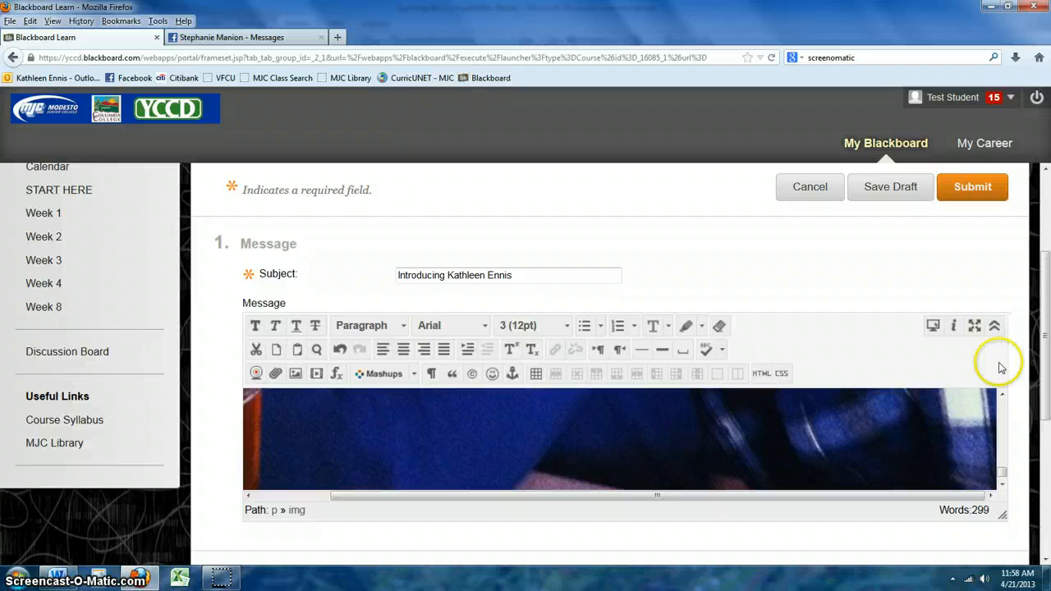
Submit the new introduction thread to the Student Introductions forum.
{"action": "left_click_drag", "start_coordinate": [1002, 470], "coordinate": [1006, 434]}
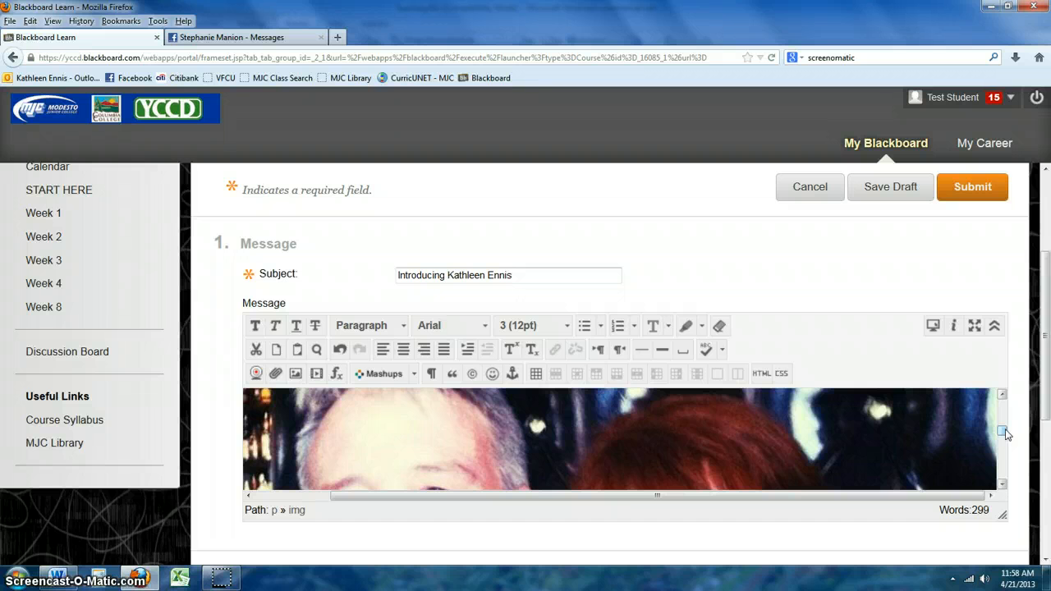
{"action": "left_click_drag", "start_coordinate": [1046, 357], "coordinate": [1047, 496]}
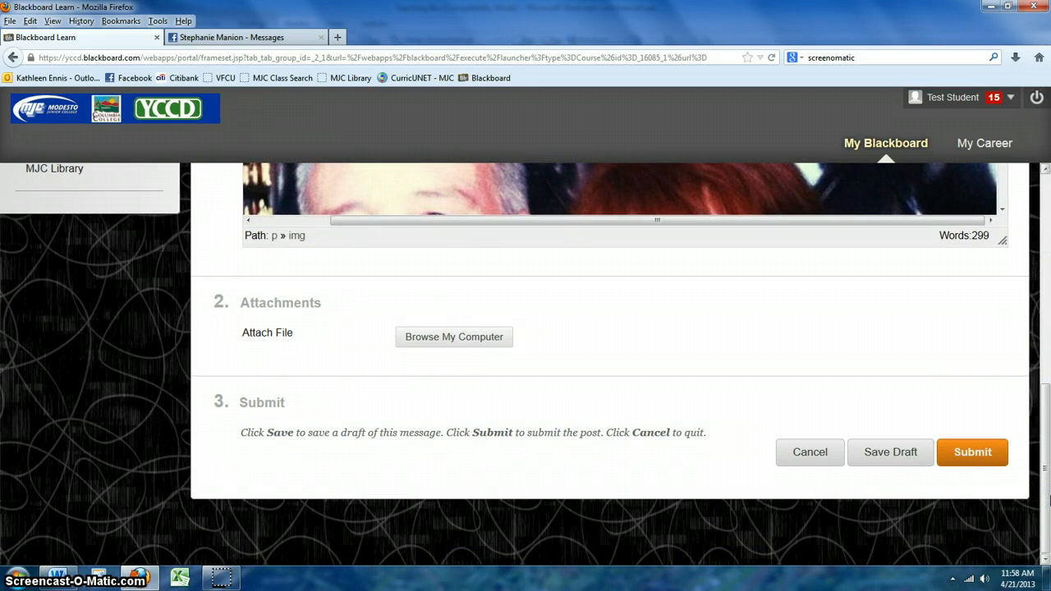
{"action": "left_click", "coordinate": [970, 450]}
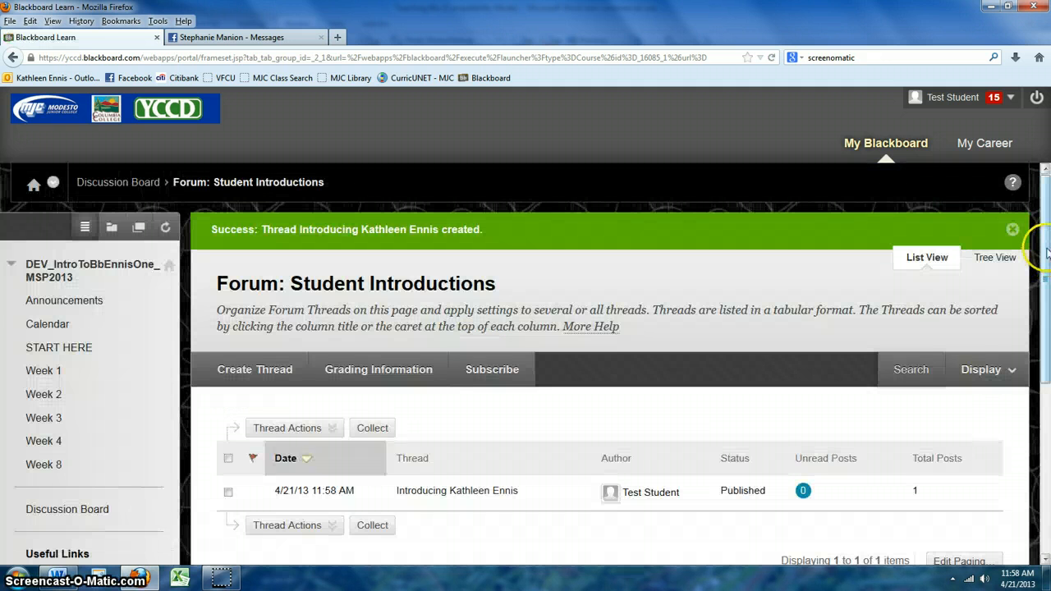
Open the introduction thread from the forum list and start a reply to its post.
{"action": "left_click_drag", "start_coordinate": [1047, 248], "coordinate": [1048, 305]}
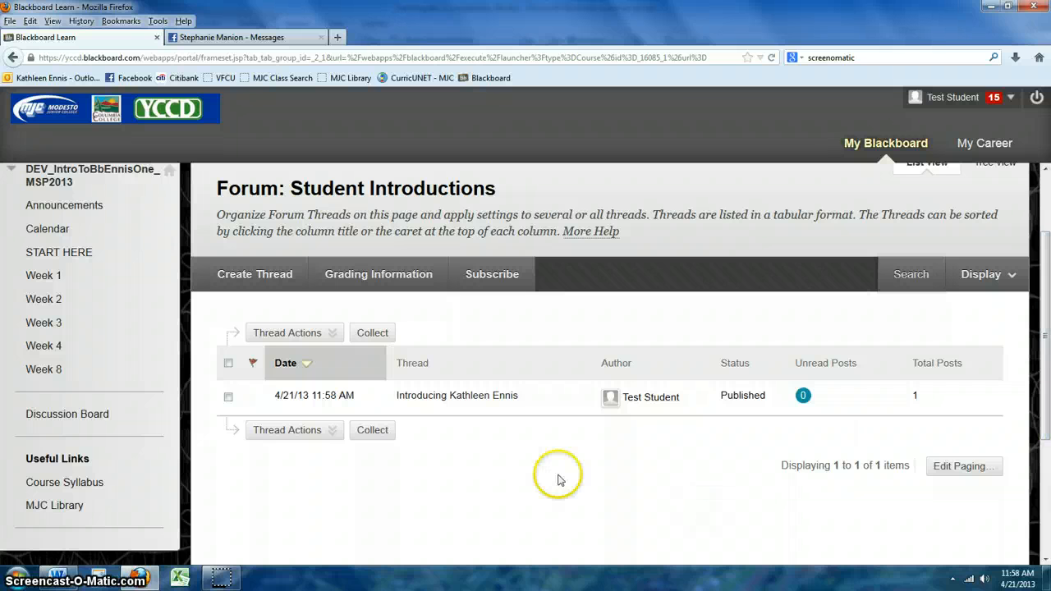
{"action": "left_click", "coordinate": [458, 397]}
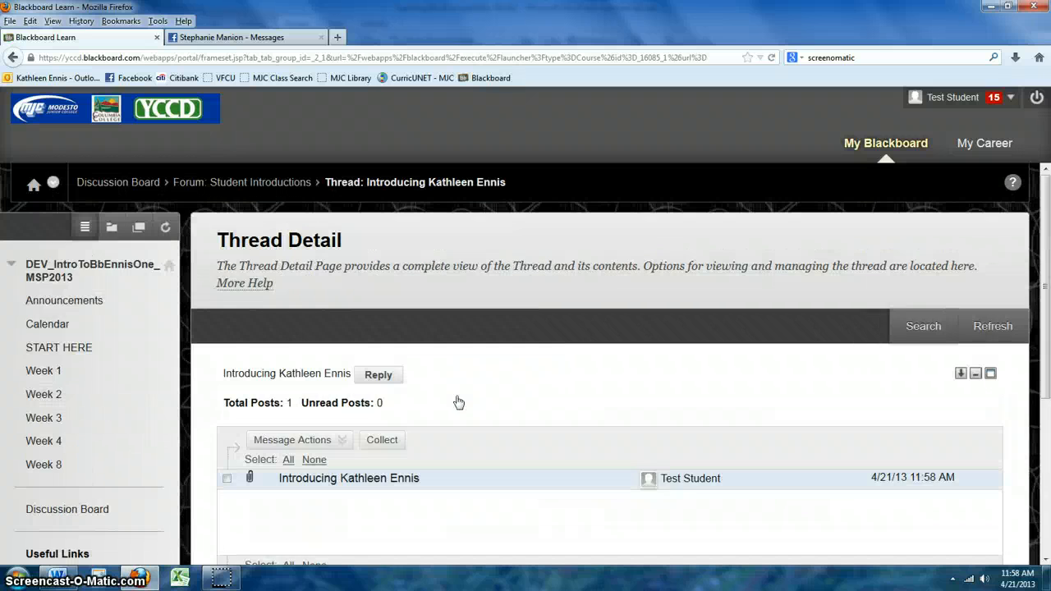
{"action": "left_click_drag", "start_coordinate": [1047, 209], "coordinate": [1039, 282]}
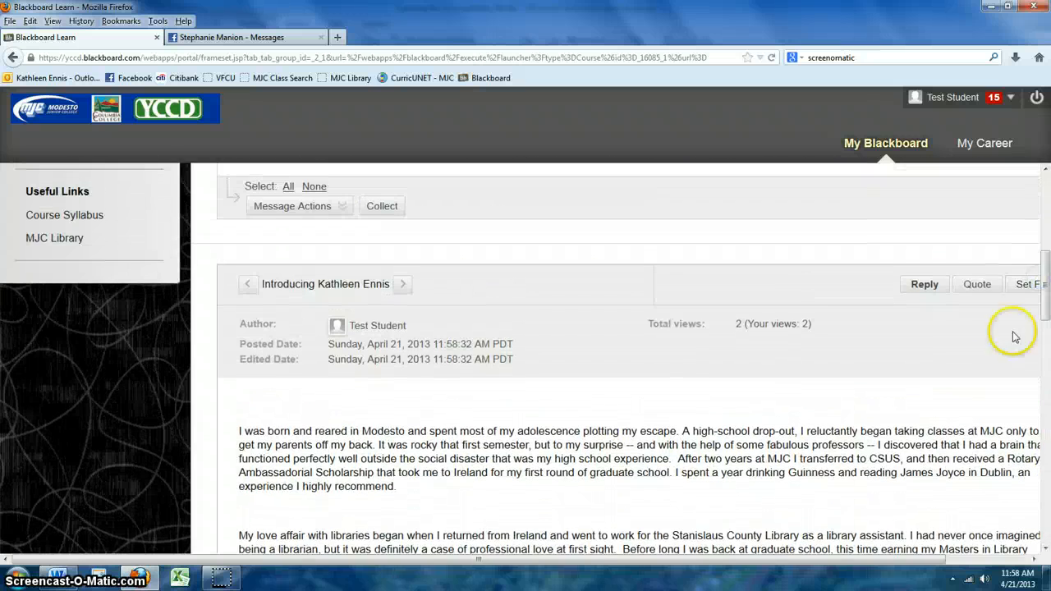
{"action": "left_click", "coordinate": [926, 286]}
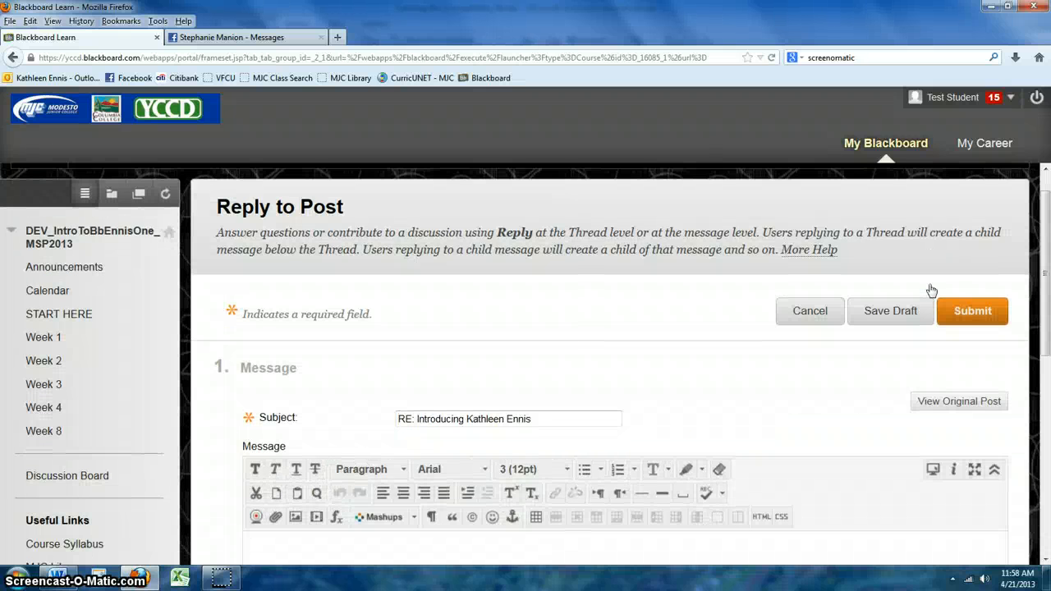
Write the reply 'That is one big picture' and submit it.
{"action": "left_click_drag", "start_coordinate": [1042, 205], "coordinate": [1043, 308]}
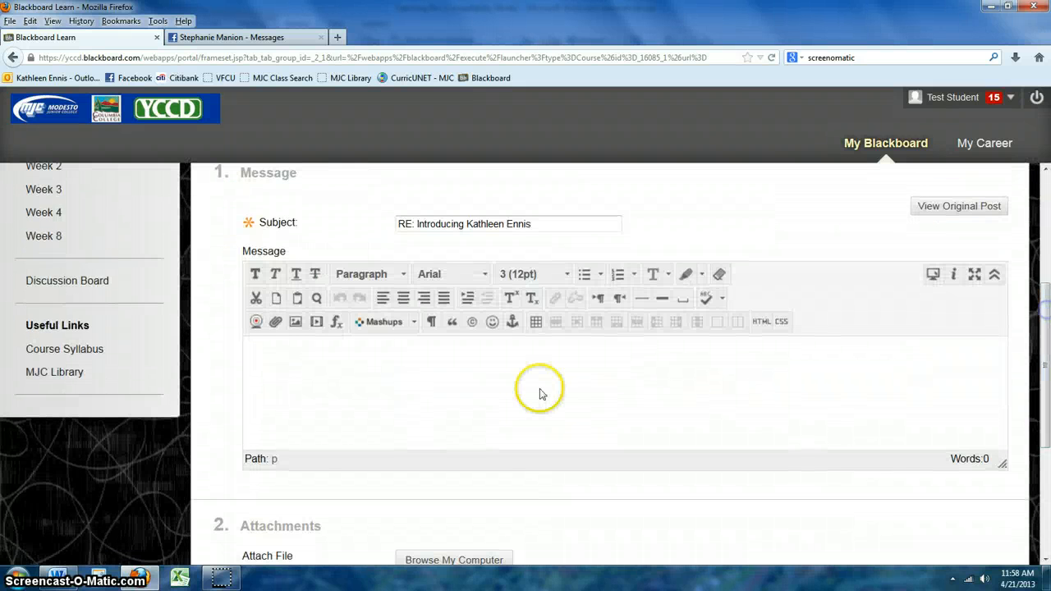
{"action": "type", "text": "That is one big picture!"}
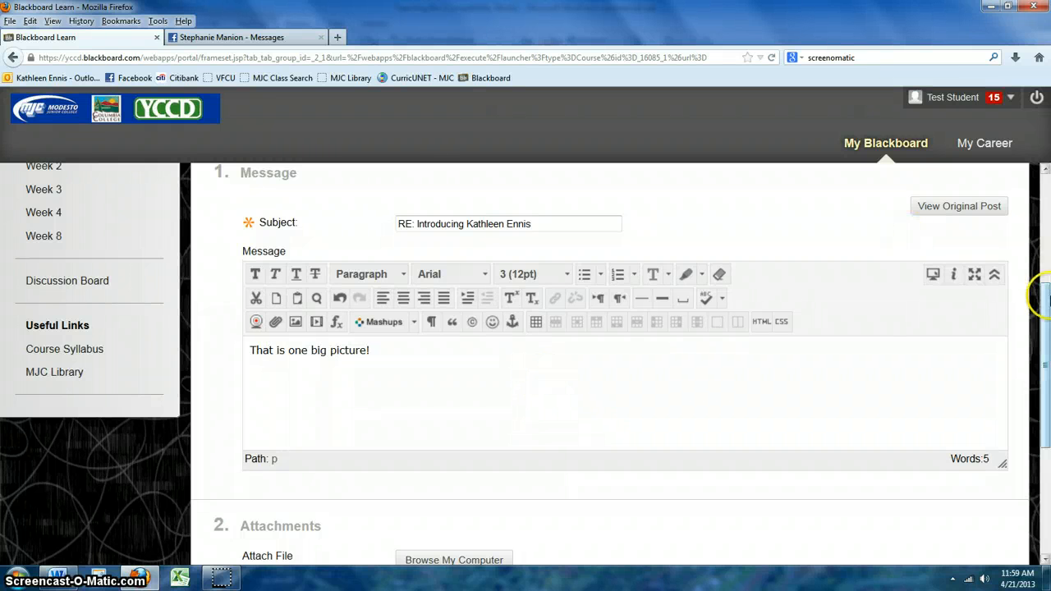
{"action": "left_click_drag", "start_coordinate": [1045, 302], "coordinate": [1047, 418]}
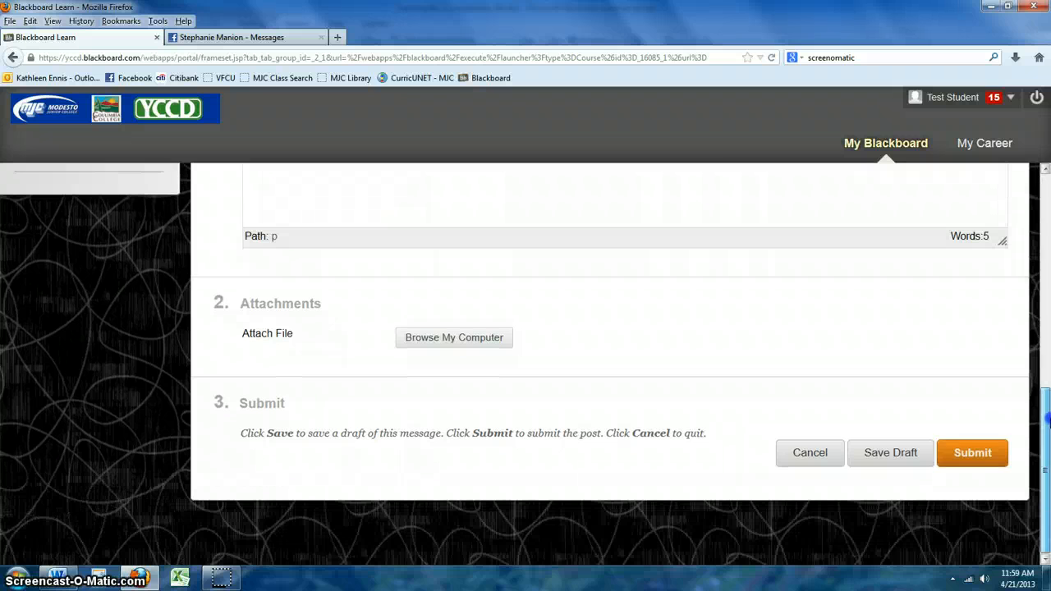
{"action": "left_click", "coordinate": [977, 449]}
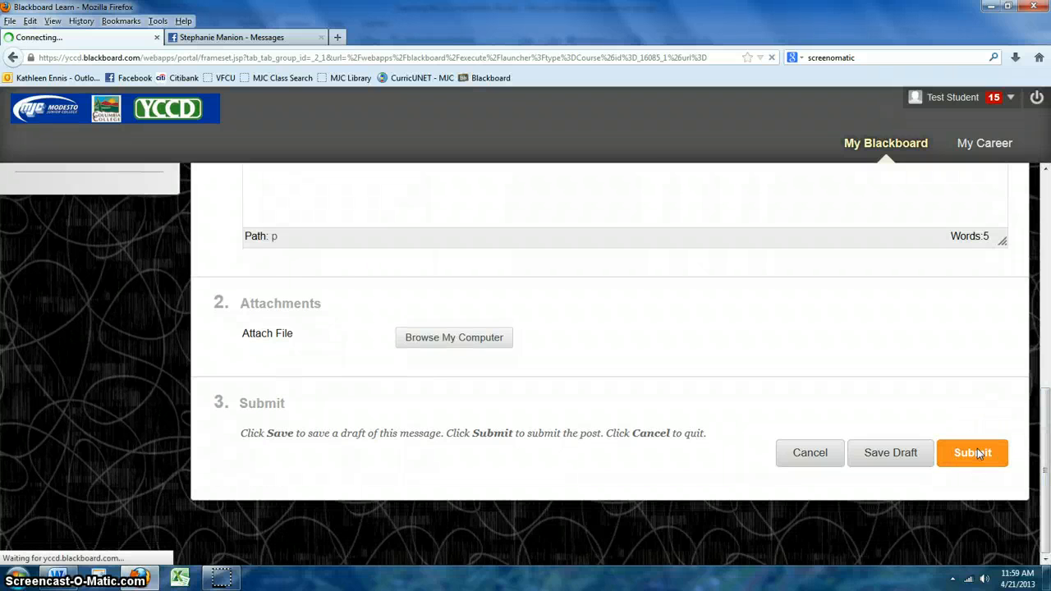